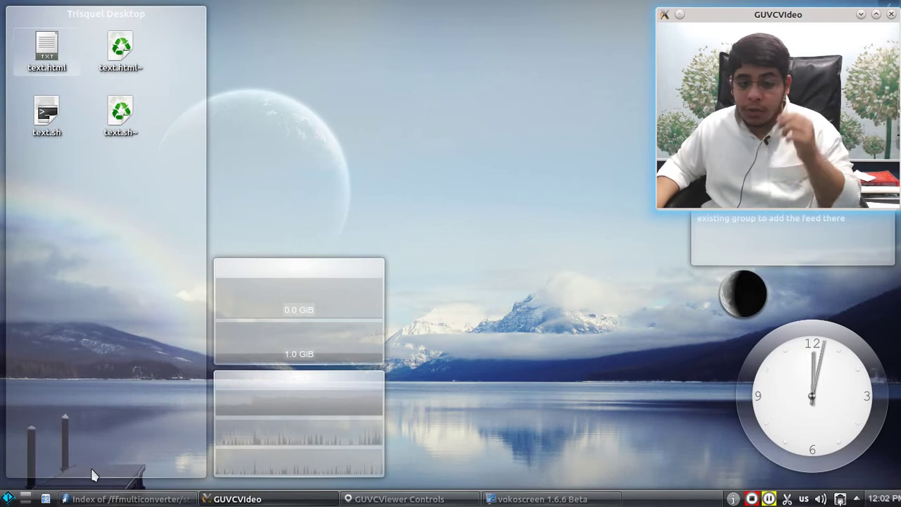
Switch to Abrowser, look through the ffmulticonverter package index for the available .deb downloads, and close the browser.
{"action": "left_click", "coordinate": [130, 498]}
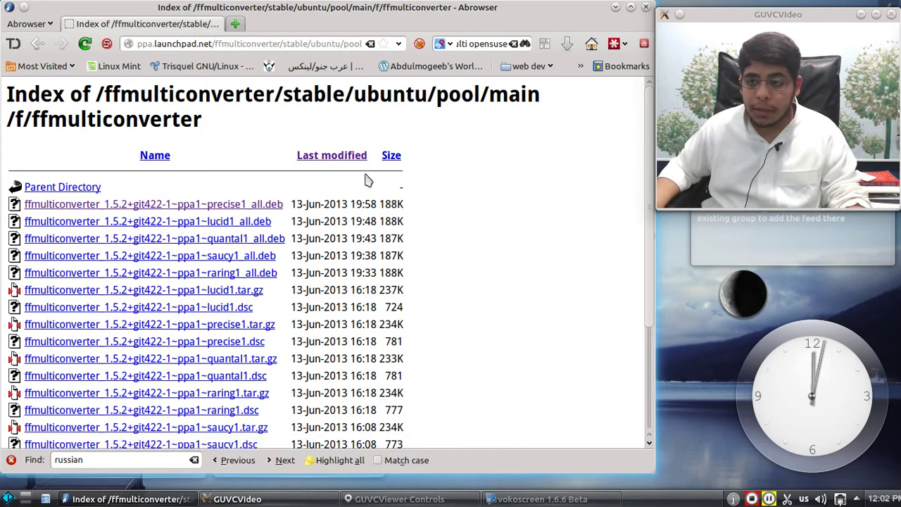
{"action": "scroll", "coordinate": [364, 180], "scroll_direction": "down", "scroll_amount": 4}
{"action": "scroll", "coordinate": [365, 179], "scroll_direction": "up", "scroll_amount": 4}
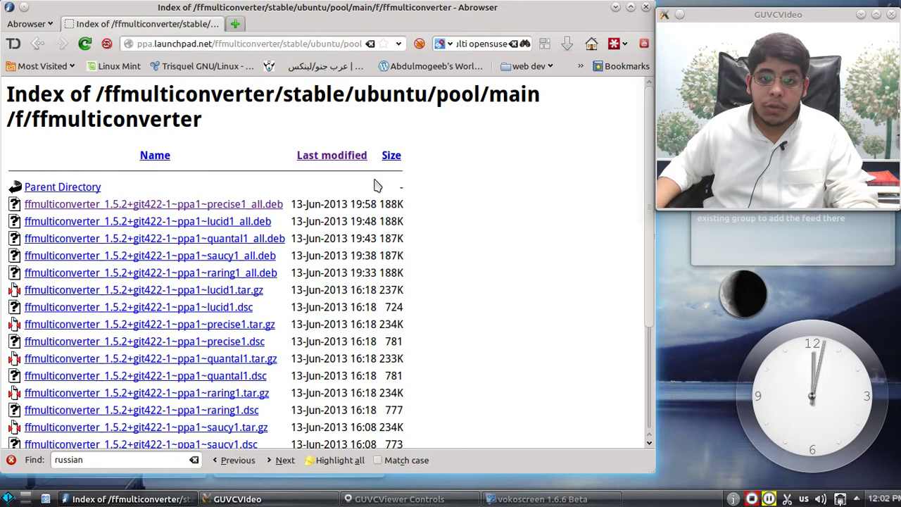
{"action": "scroll", "coordinate": [167, 152], "scroll_direction": "down", "scroll_amount": 1}
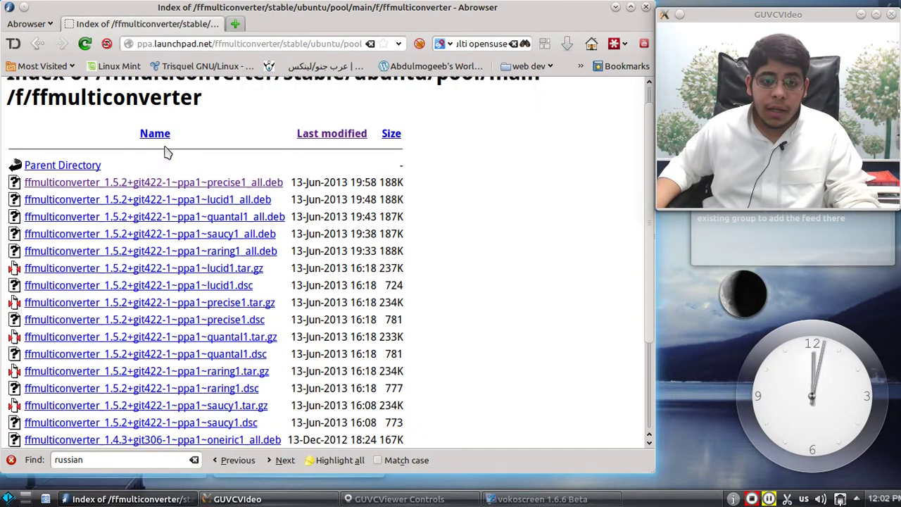
{"action": "scroll", "coordinate": [167, 152], "scroll_direction": "down", "scroll_amount": 3}
{"action": "scroll", "coordinate": [167, 152], "scroll_direction": "up", "scroll_amount": 4}
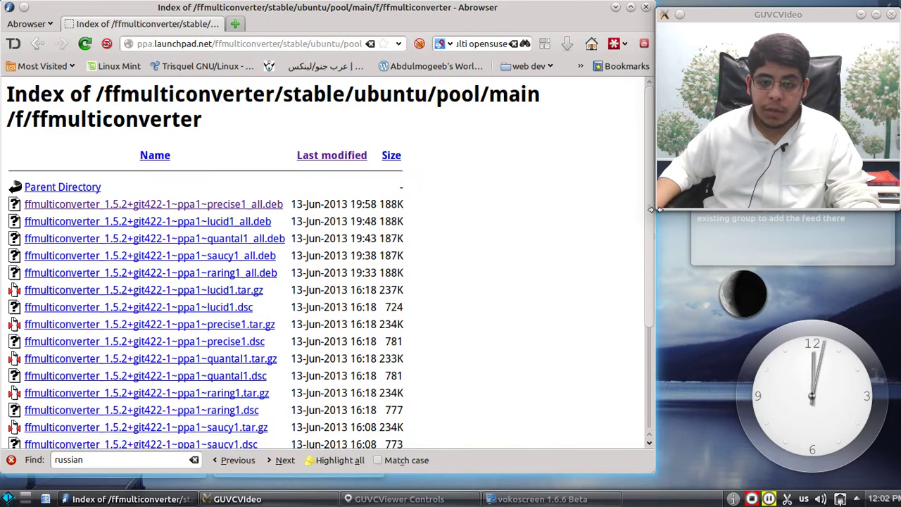
{"action": "left_click", "coordinate": [330, 155]}
{"action": "left_click", "coordinate": [337, 155]}
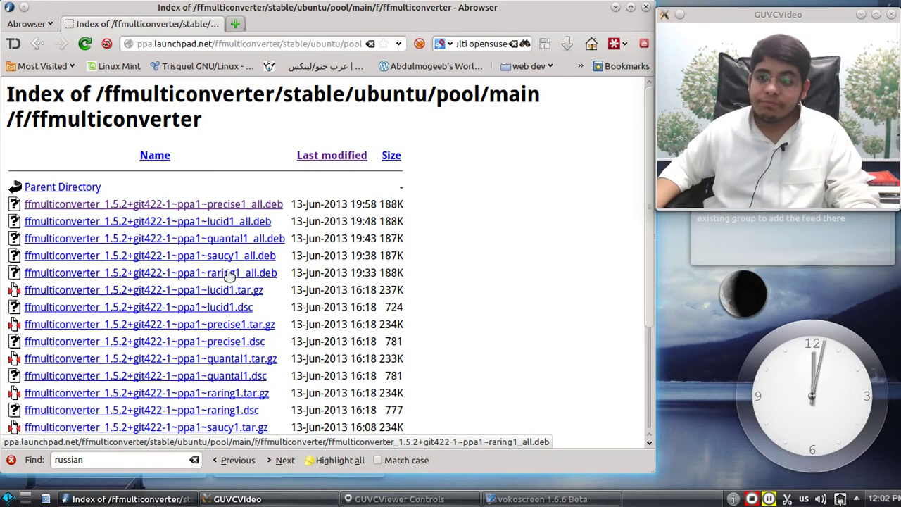
{"action": "left_click", "coordinate": [646, 10]}
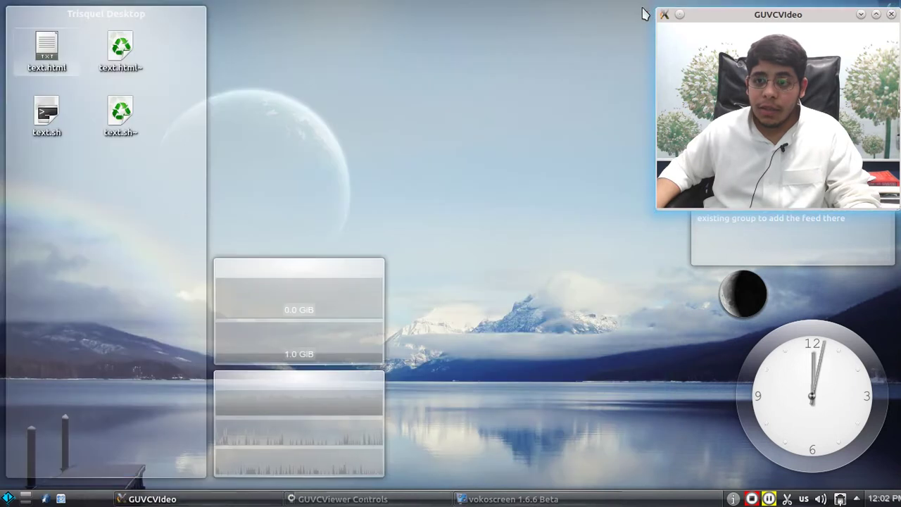
Launch FF Multi Converter and move its window clear of the webcam window.
{"action": "left_click", "coordinate": [8, 498]}
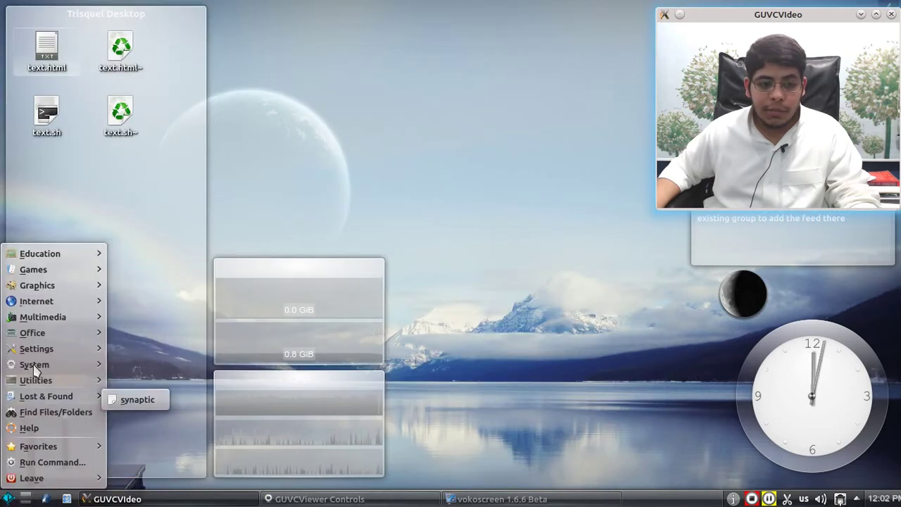
{"action": "mouse_move", "coordinate": [38, 352]}
{"action": "mouse_move", "coordinate": [43, 316]}
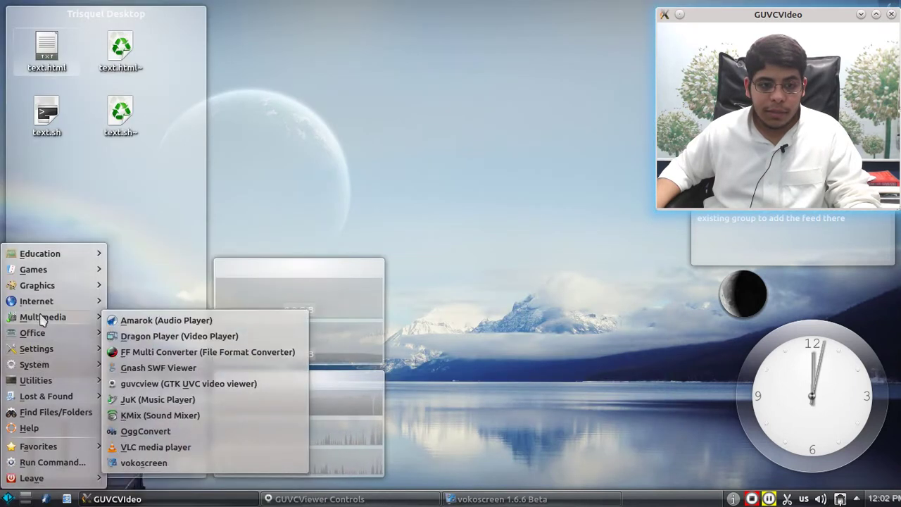
{"action": "left_click", "coordinate": [210, 352]}
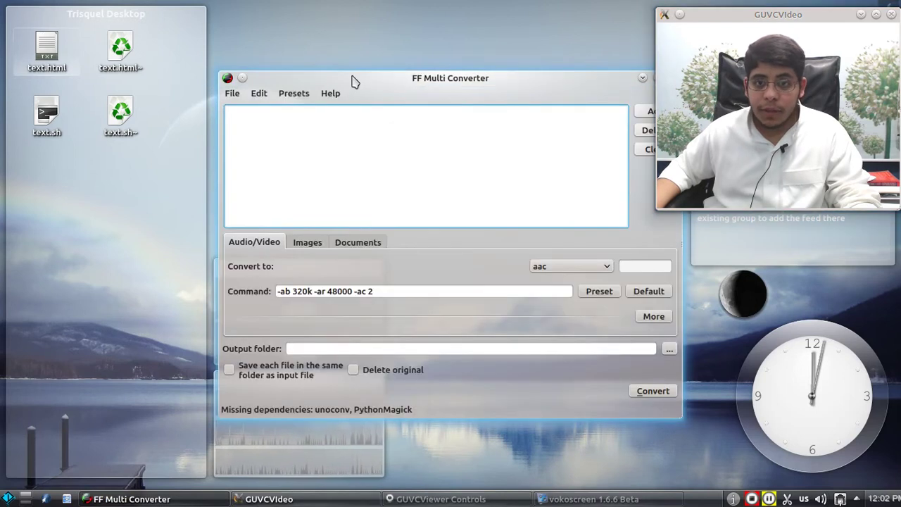
{"action": "left_click_drag", "start_coordinate": [348, 75], "coordinate": [264, 28]}
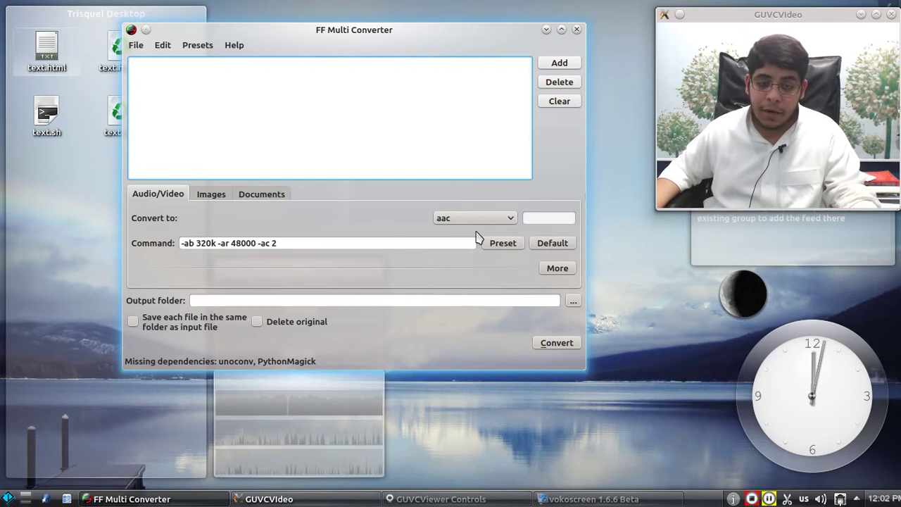
Add screencast-13.avi from the Videos folder to the conversion list.
{"action": "left_click", "coordinate": [562, 66]}
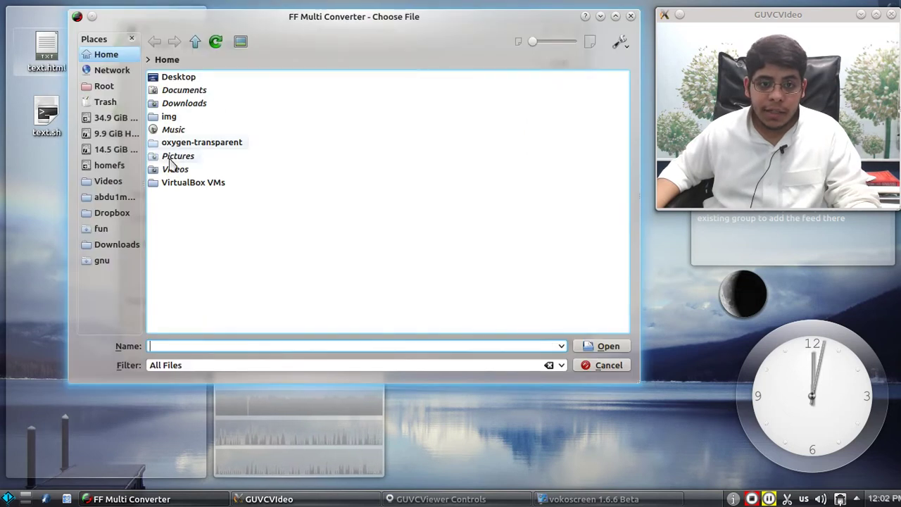
{"action": "left_click", "coordinate": [173, 169]}
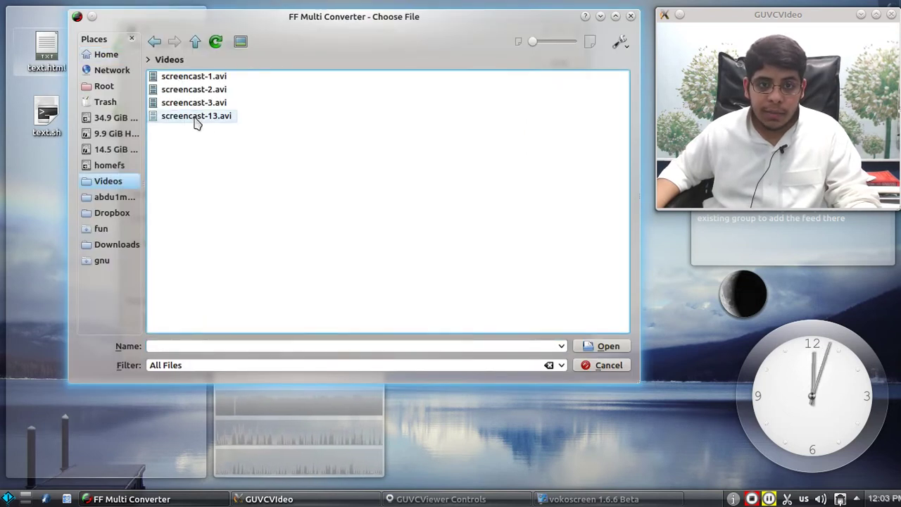
{"action": "double_click", "coordinate": [196, 117]}
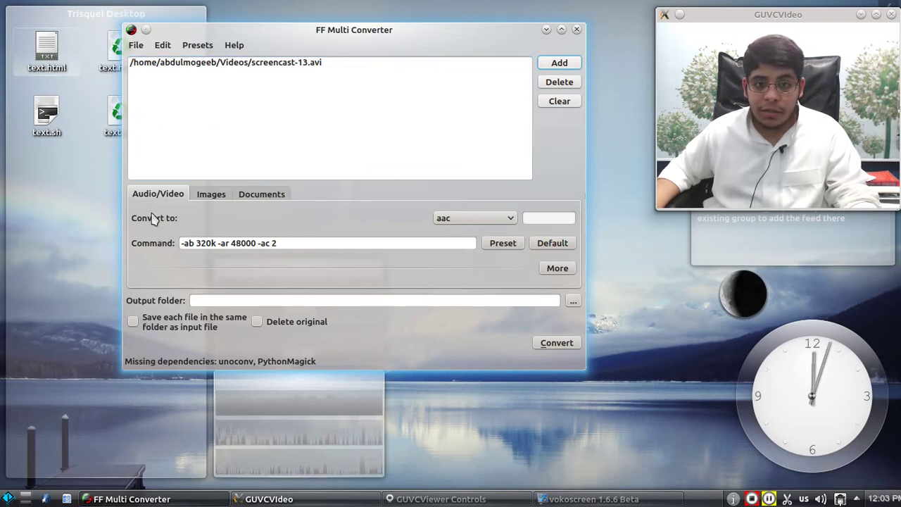
Set the output format to ogv and reset the conversion command to its default options.
{"action": "left_click", "coordinate": [483, 220]}
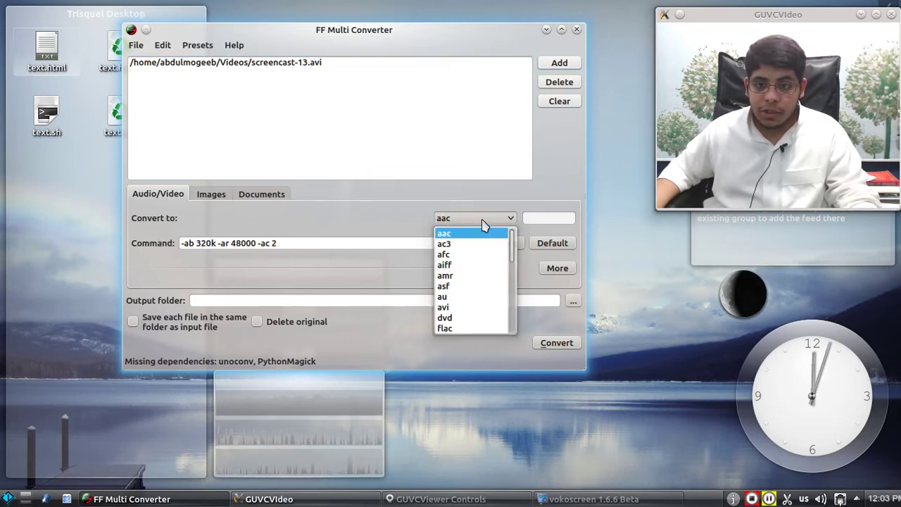
{"action": "scroll", "coordinate": [481, 245], "scroll_direction": "down", "scroll_amount": 8}
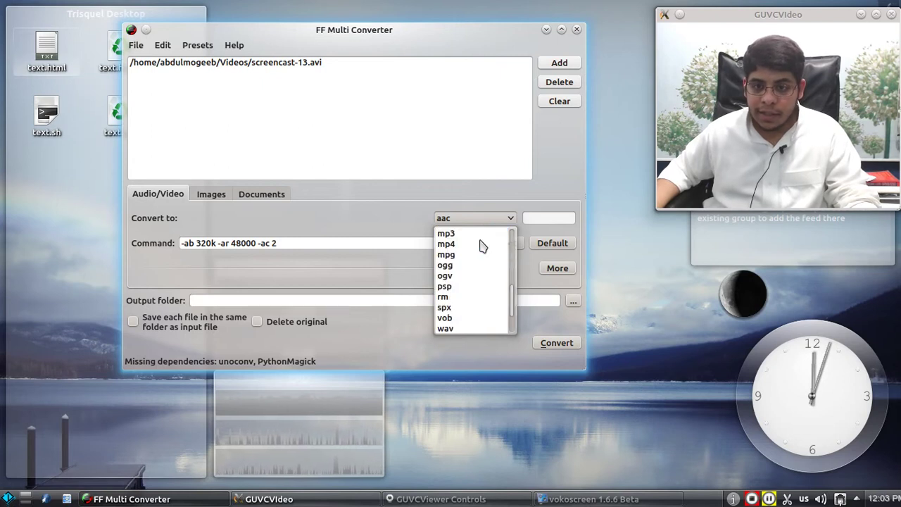
{"action": "scroll", "coordinate": [482, 245], "scroll_direction": "up", "scroll_amount": 3}
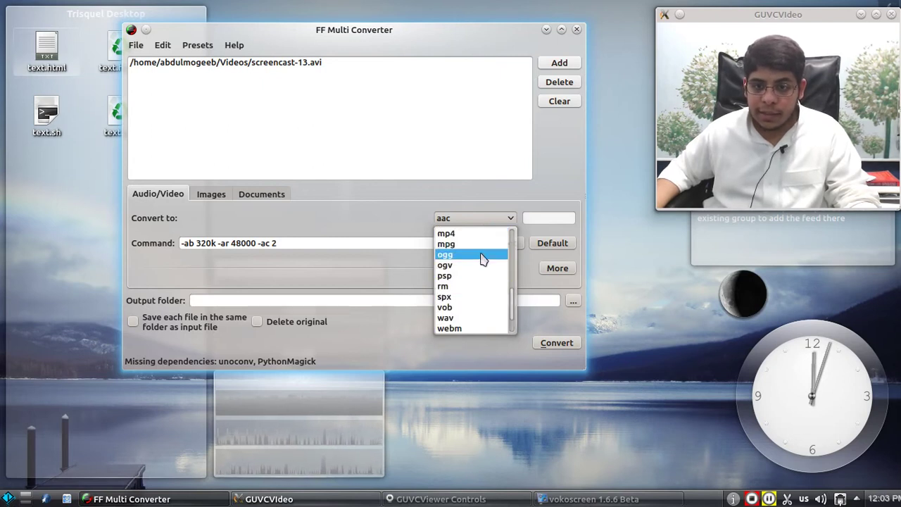
{"action": "left_click", "coordinate": [459, 265]}
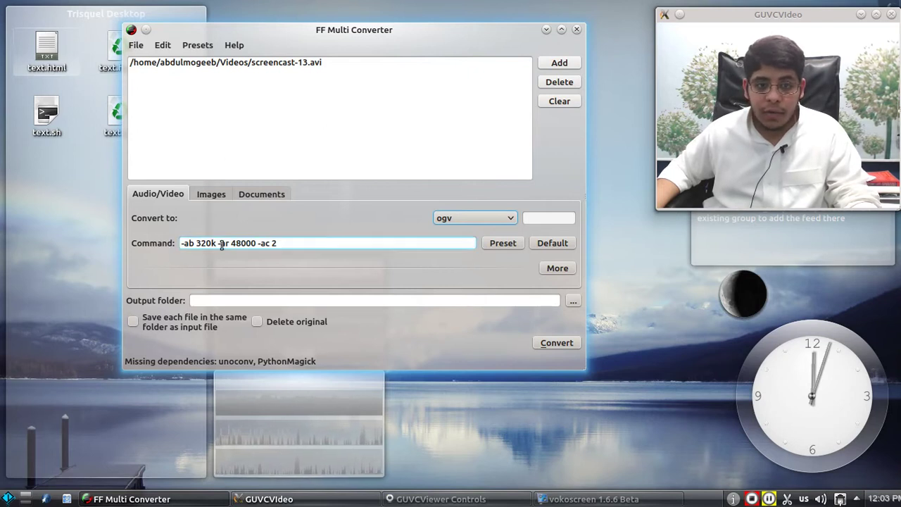
{"action": "triple_click", "coordinate": [257, 243]}
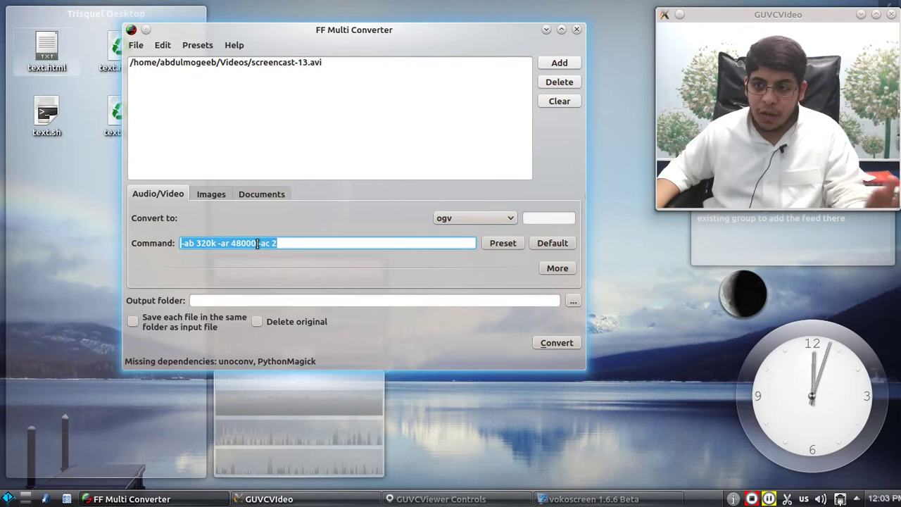
{"action": "left_click", "coordinate": [545, 248]}
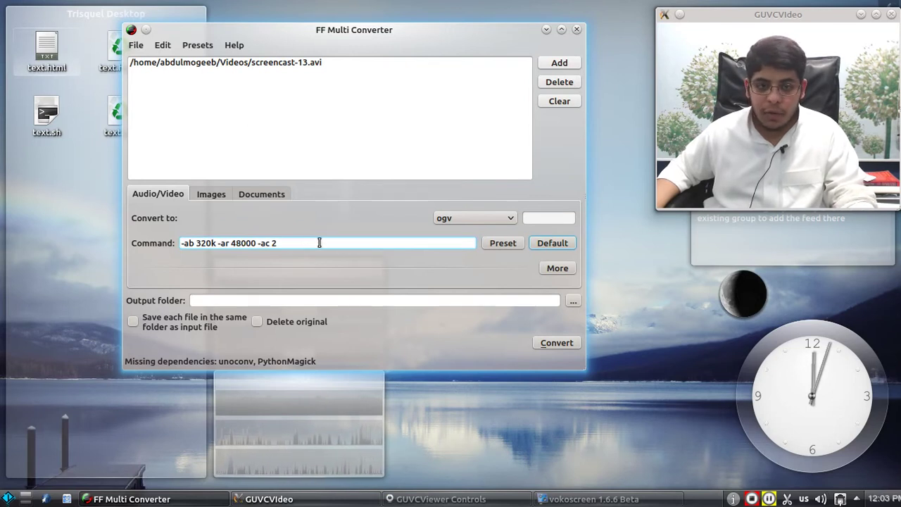
Show the additional conversion options and go over the video size, aspect and frame rate fields without entering values.
{"action": "left_click", "coordinate": [557, 271]}
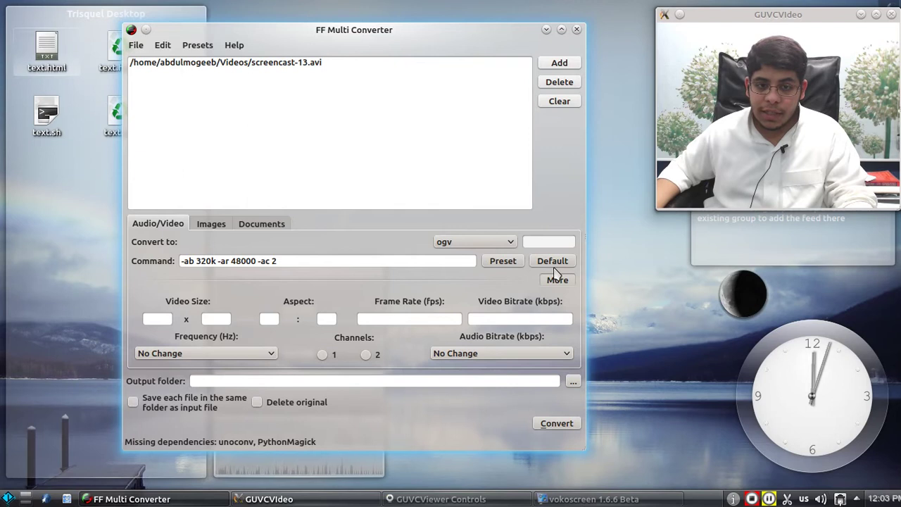
{"action": "left_click", "coordinate": [152, 319]}
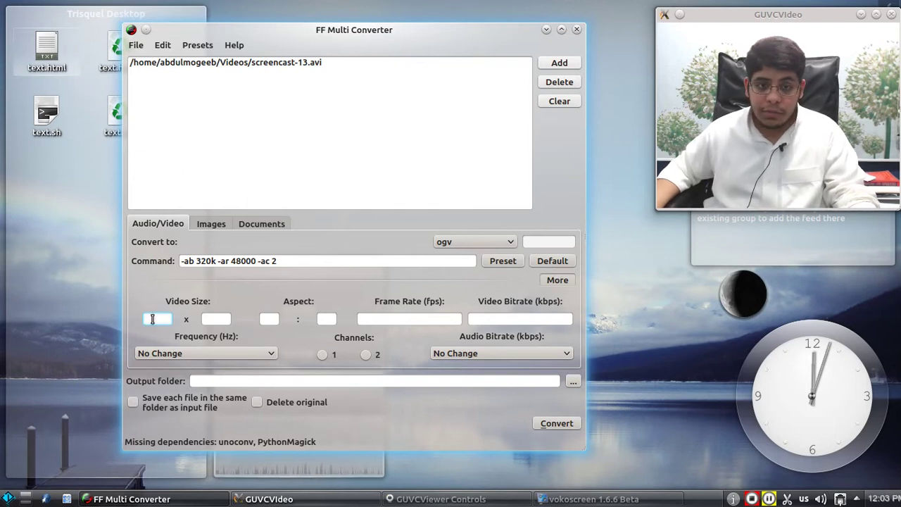
{"action": "left_click", "coordinate": [206, 319]}
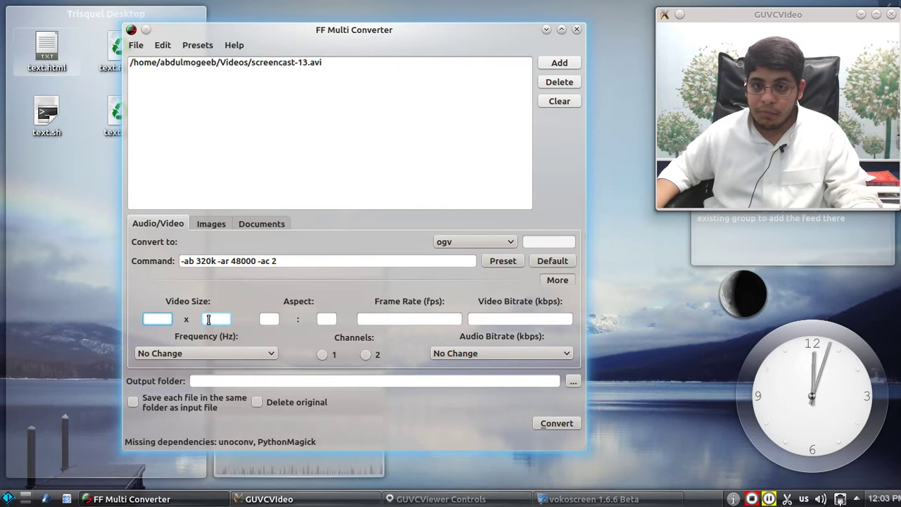
{"action": "left_click", "coordinate": [266, 319]}
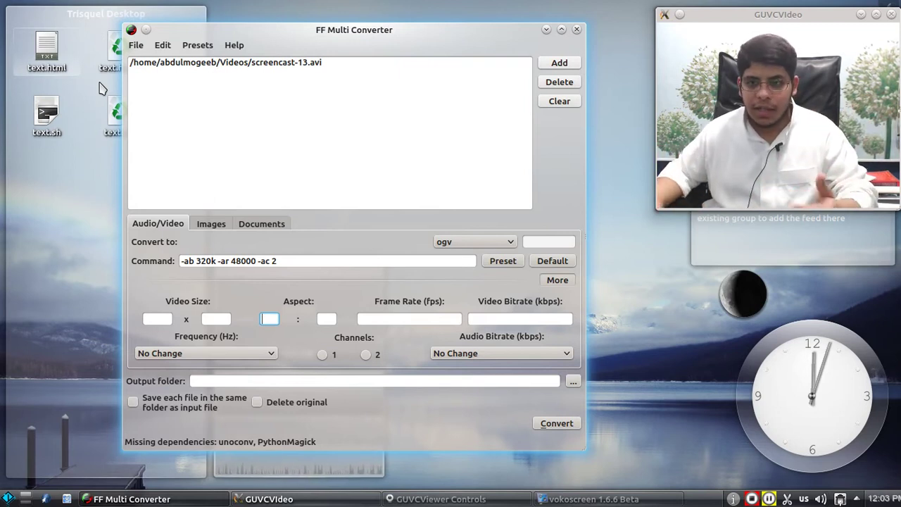
{"action": "left_click", "coordinate": [400, 317]}
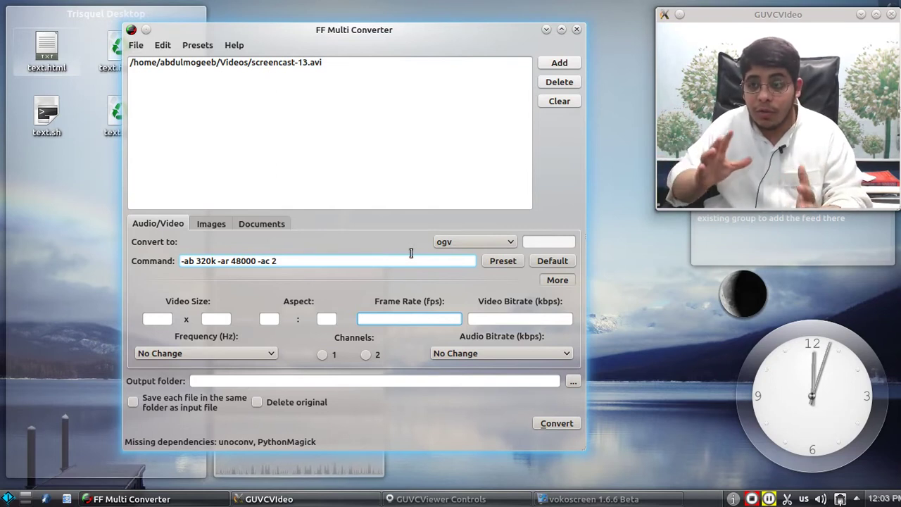
Try video bitrates of 2000 and 15 kbps, and settle on 1200 kbps.
{"action": "left_click", "coordinate": [525, 320]}
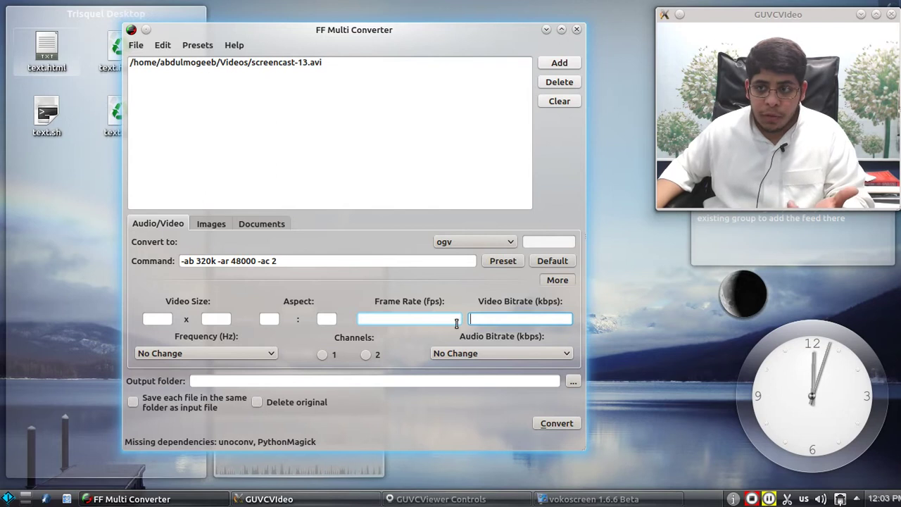
{"action": "type", "text": "20"}
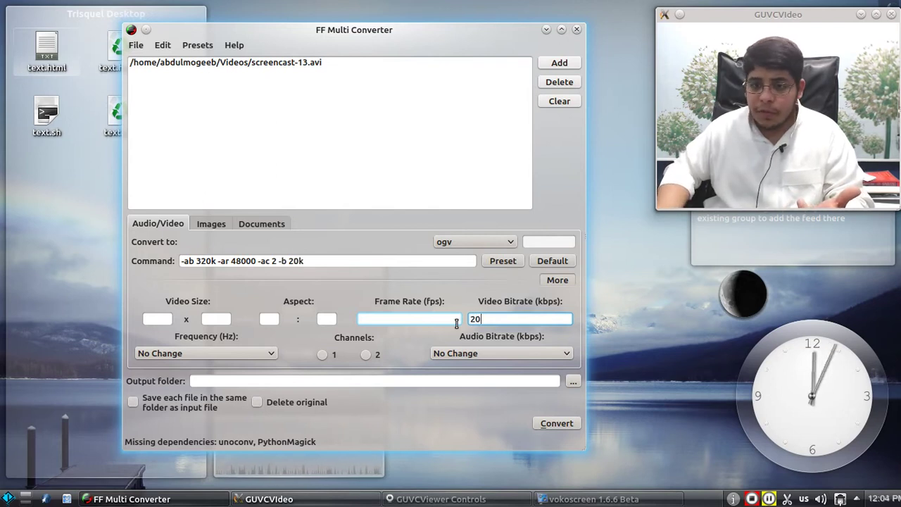
{"action": "type", "text": "00"}
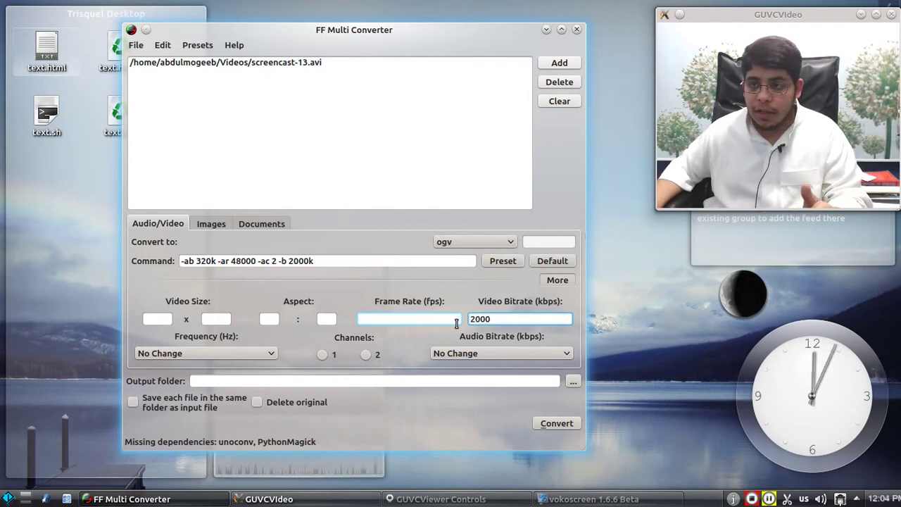
{"action": "double_click", "coordinate": [473, 322]}
{"action": "type", "text": "15"}
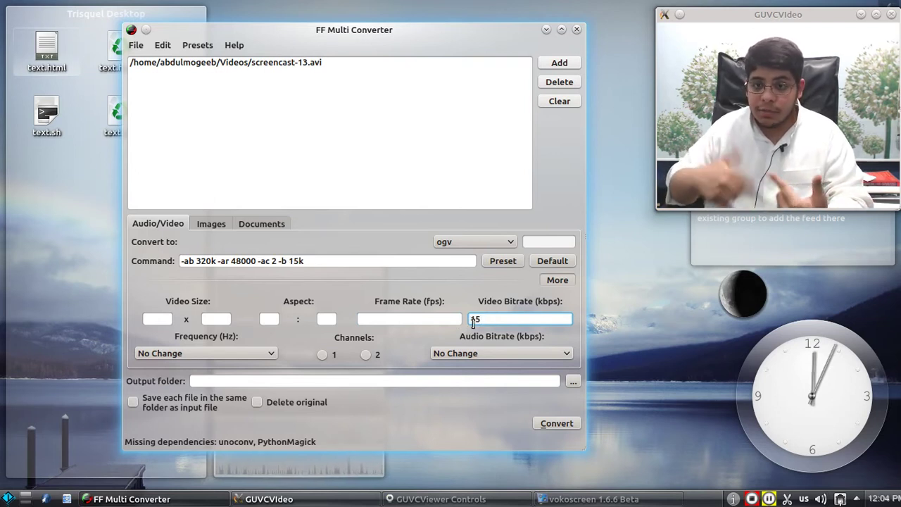
{"action": "double_click", "coordinate": [476, 320]}
{"action": "type", "text": "1200"}
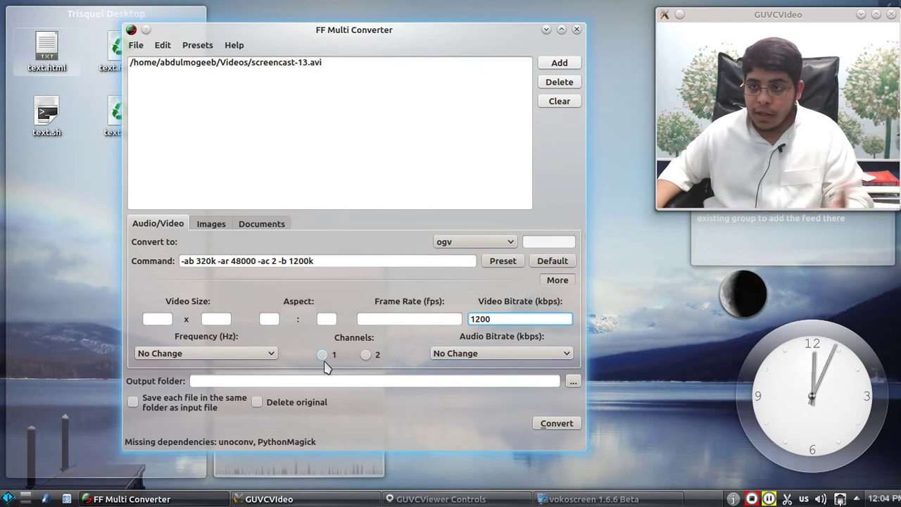
Set the audio to 2 channels and its frequency to 22050 Hz.
{"action": "left_click", "coordinate": [366, 354]}
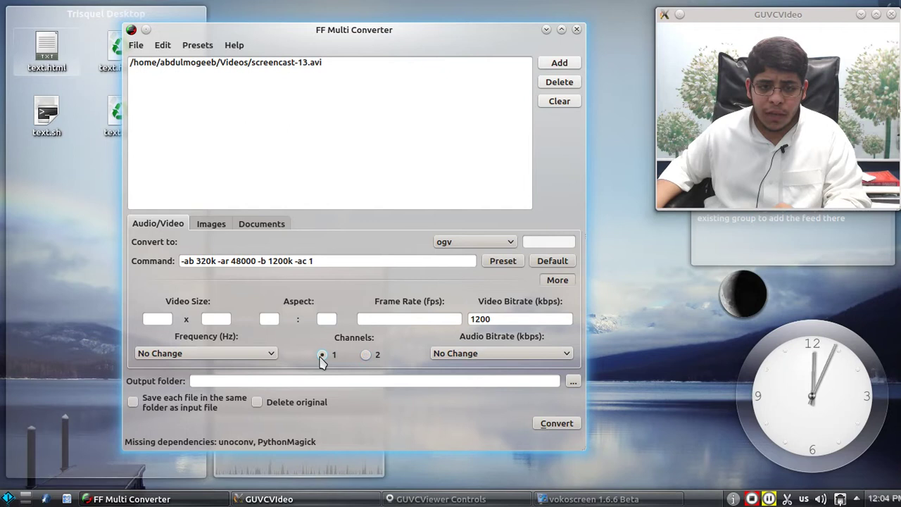
{"action": "left_click_drag", "start_coordinate": [302, 260], "coordinate": [318, 260]}
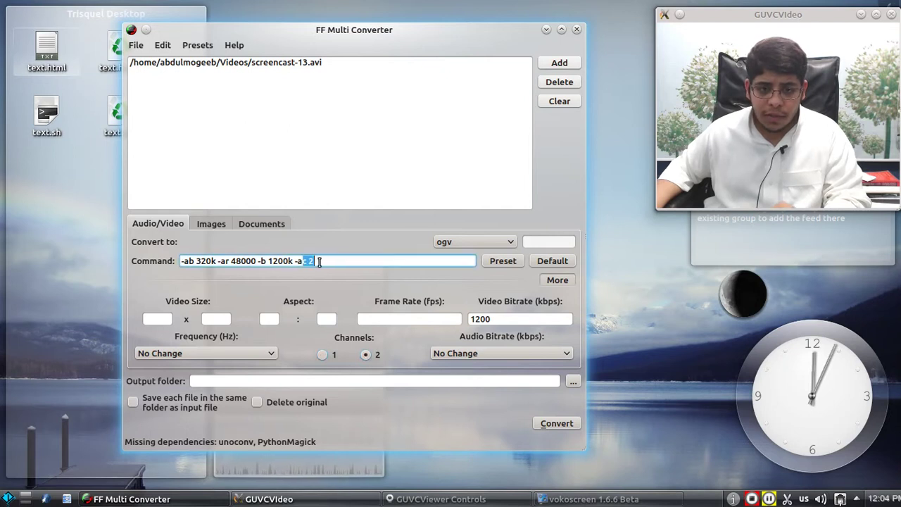
{"action": "left_click", "coordinate": [231, 358]}
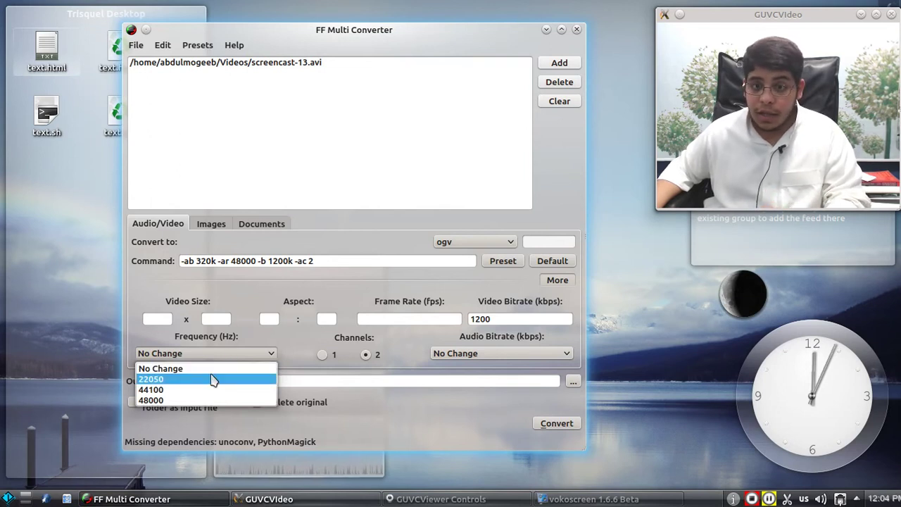
{"action": "left_click", "coordinate": [213, 380]}
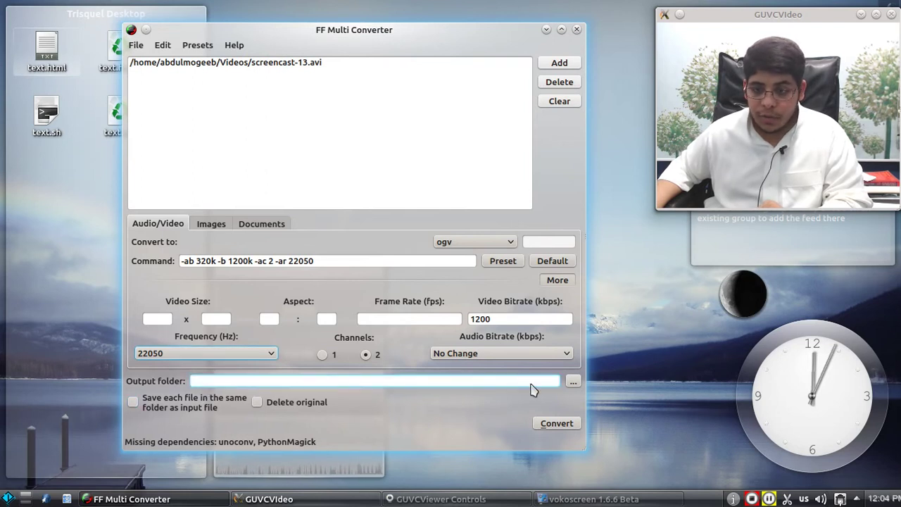
Look at the output folder chooser, cancel it, and choose to save each file in the same folder as the input file.
{"action": "left_click", "coordinate": [574, 382]}
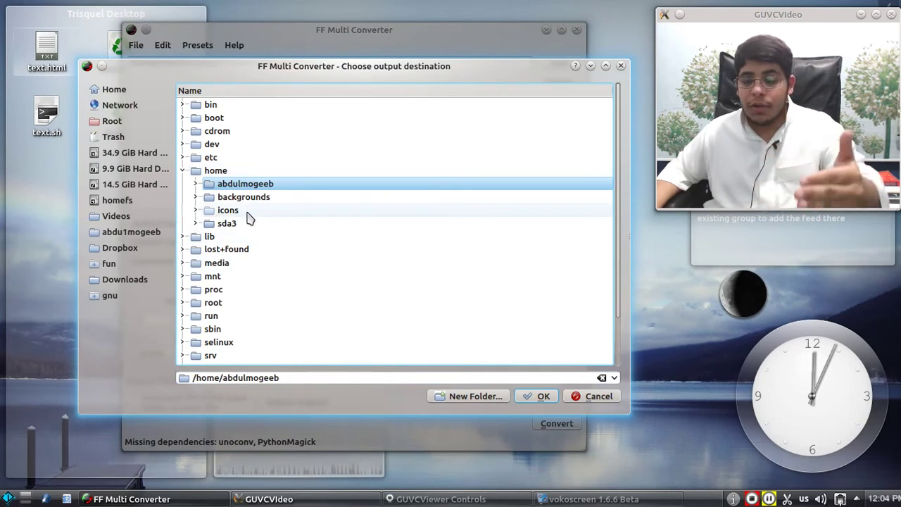
{"action": "left_click", "coordinate": [615, 398]}
{"action": "left_click", "coordinate": [194, 407]}
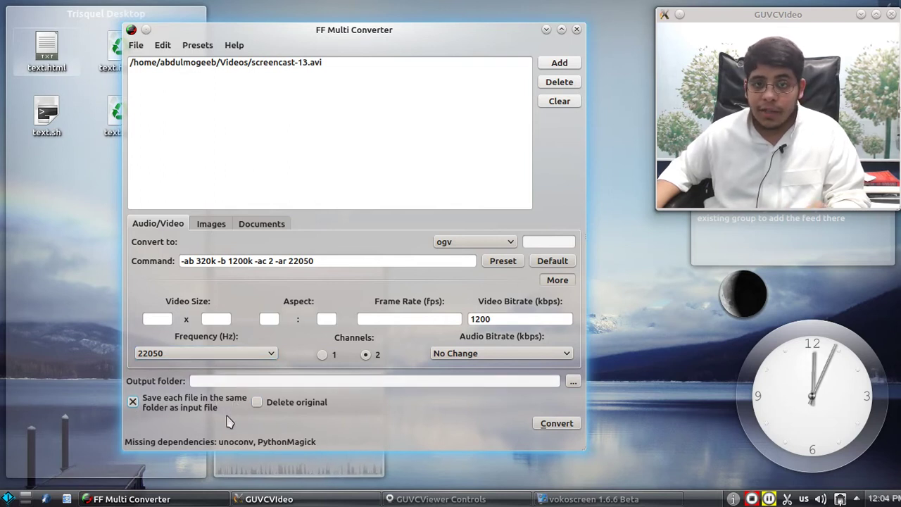
Switch deletion of the original file on and back off for screencast-13.avi.
{"action": "left_click", "coordinate": [285, 65]}
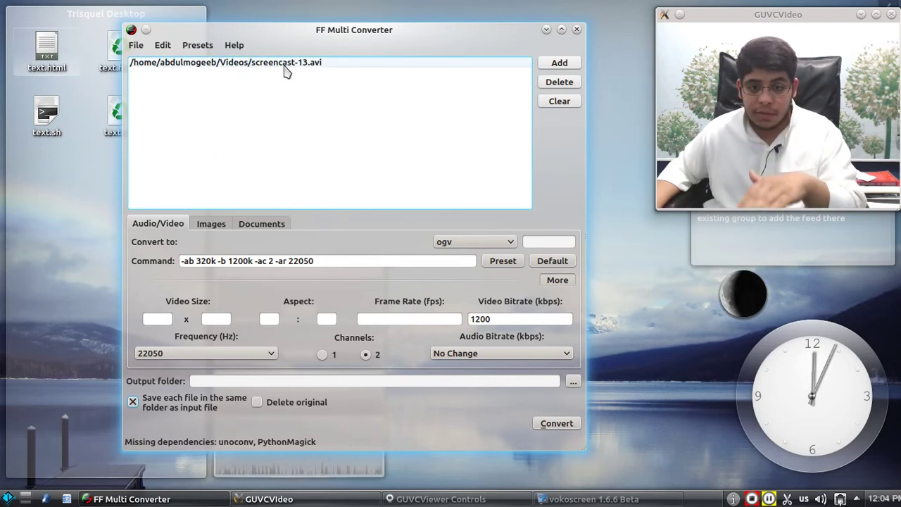
{"action": "left_click", "coordinate": [257, 404]}
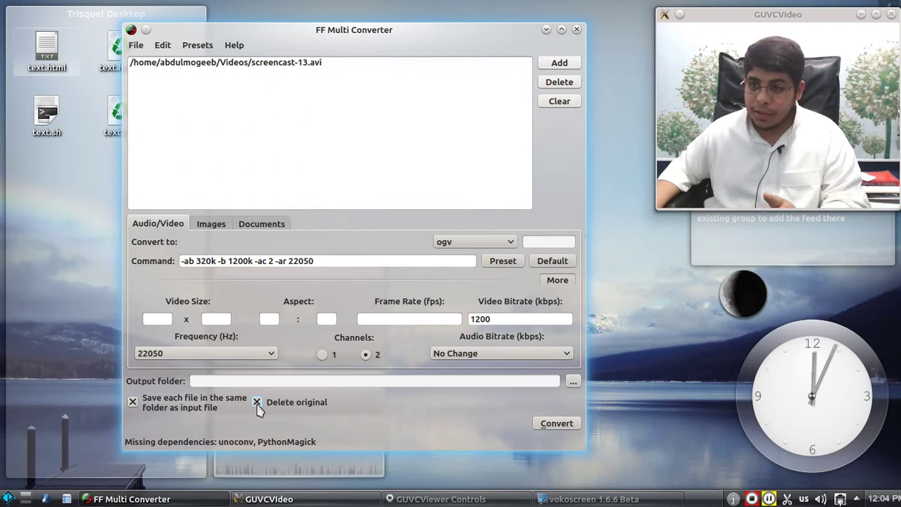
{"action": "left_click", "coordinate": [257, 404]}
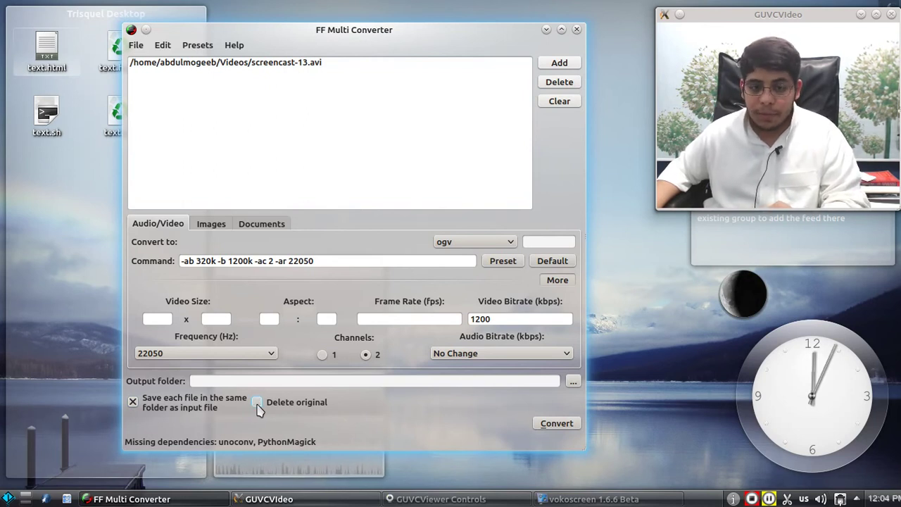
Start the conversion of screencast-13.avi with its progress details shown, and cancel it.
{"action": "left_click", "coordinate": [568, 424]}
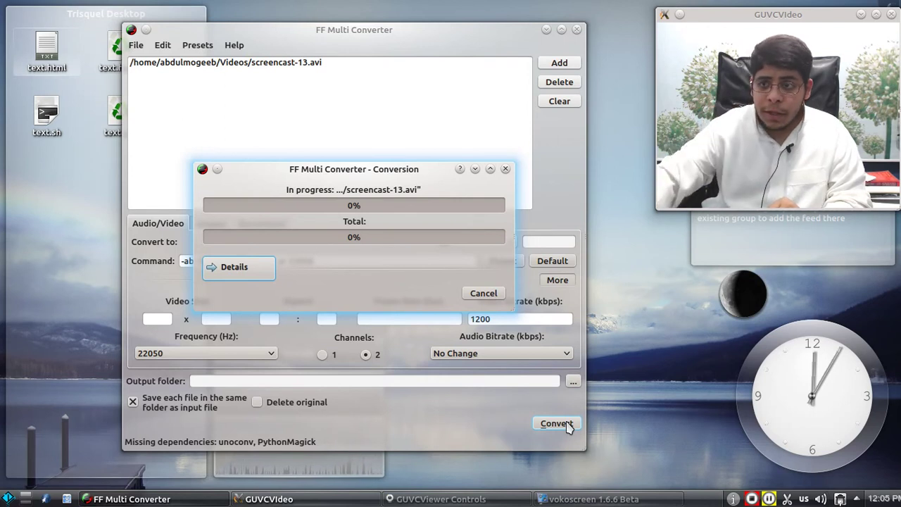
{"action": "left_click", "coordinate": [250, 266]}
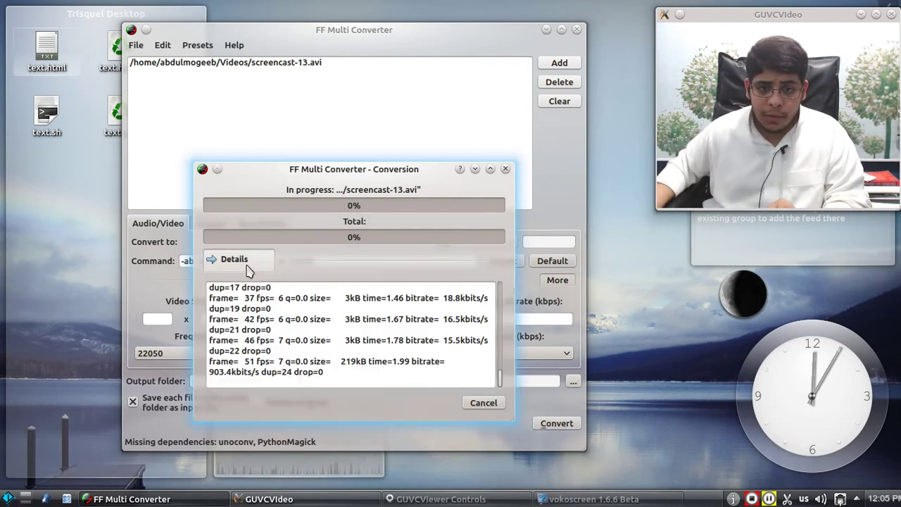
{"action": "left_click", "coordinate": [478, 406]}
{"action": "left_click", "coordinate": [323, 321]}
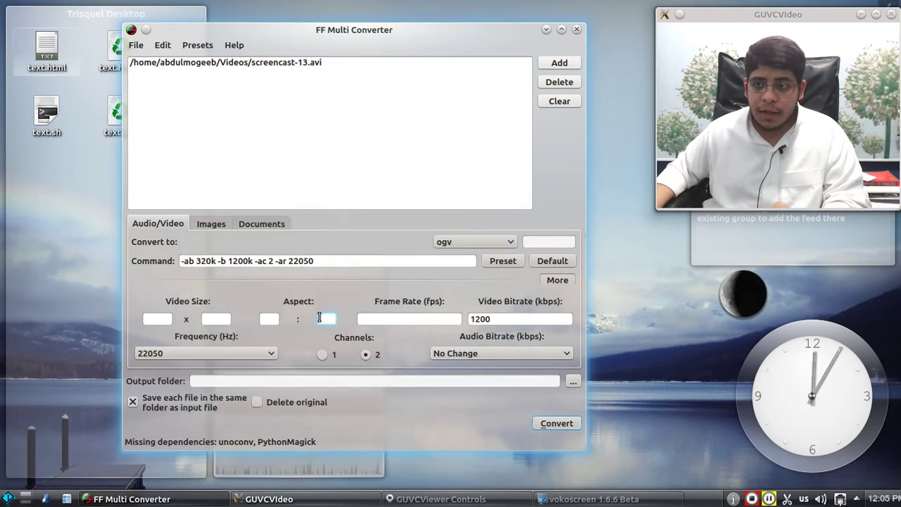
Switch to the image conversion settings and remove screencast-13.avi from the file list.
{"action": "left_click", "coordinate": [220, 230]}
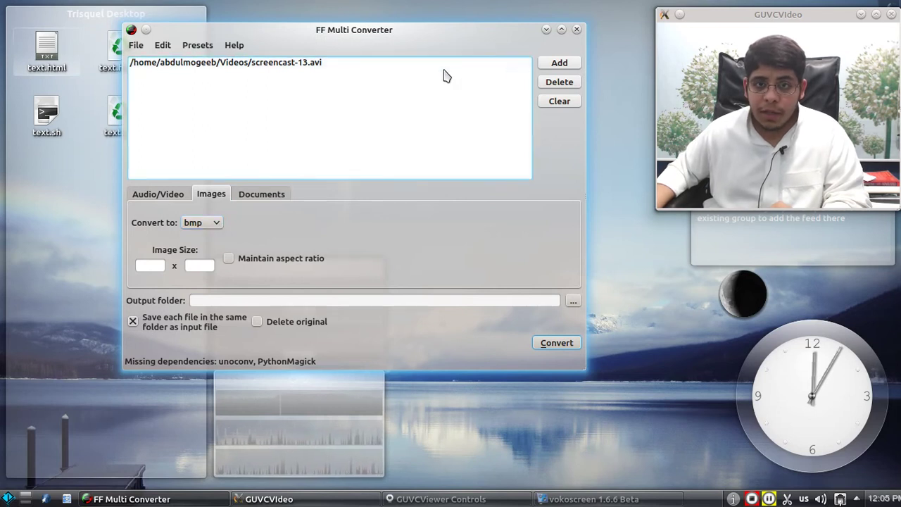
{"action": "left_click", "coordinate": [388, 64]}
{"action": "left_click", "coordinate": [559, 82]}
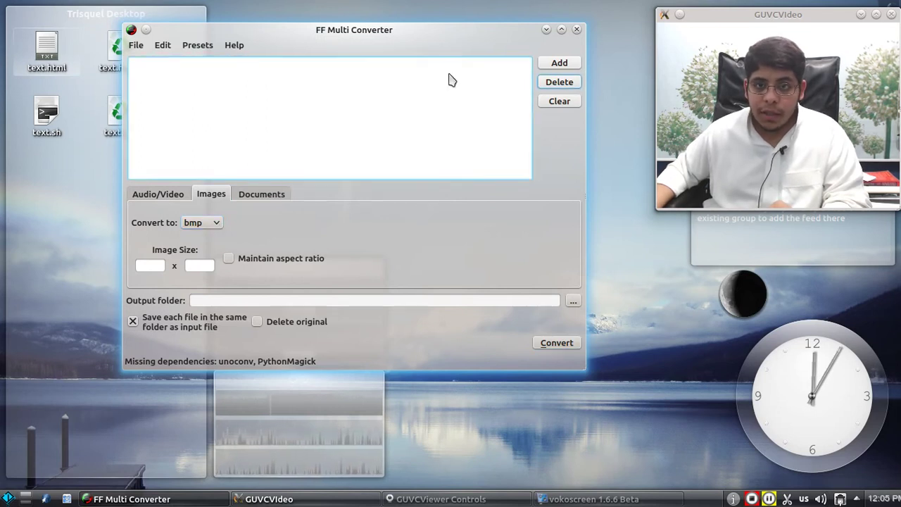
Add brooklyn_bridge.jpg from the linuxmint-olivia folder in Pictures to the file list.
{"action": "left_click", "coordinate": [561, 65]}
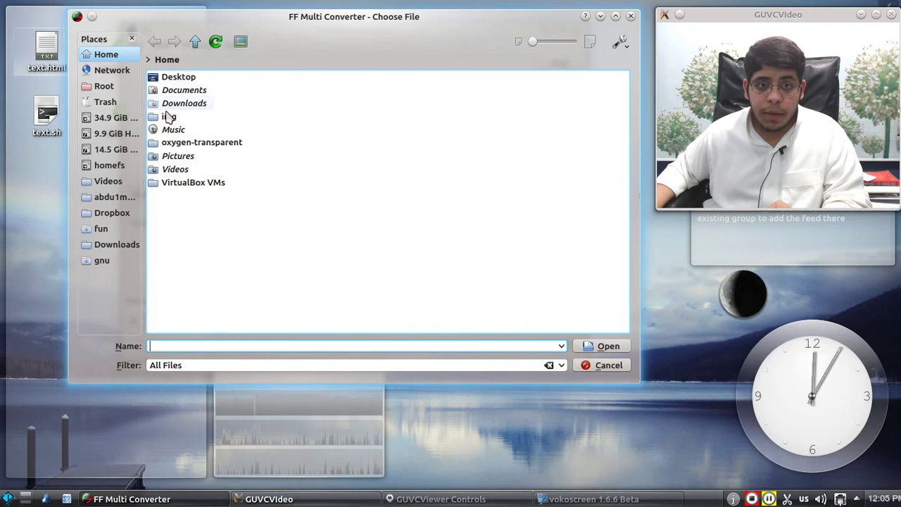
{"action": "left_click", "coordinate": [177, 154]}
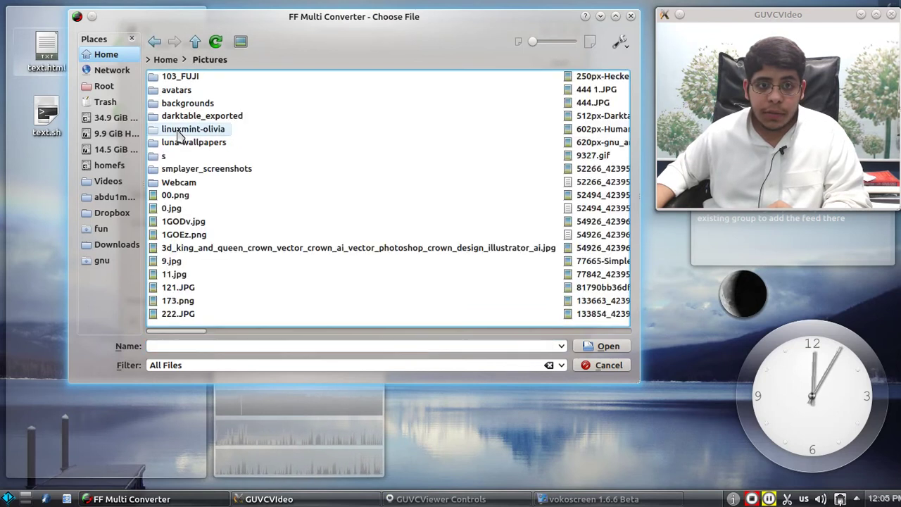
{"action": "left_click", "coordinate": [181, 124]}
{"action": "double_click", "coordinate": [184, 116]}
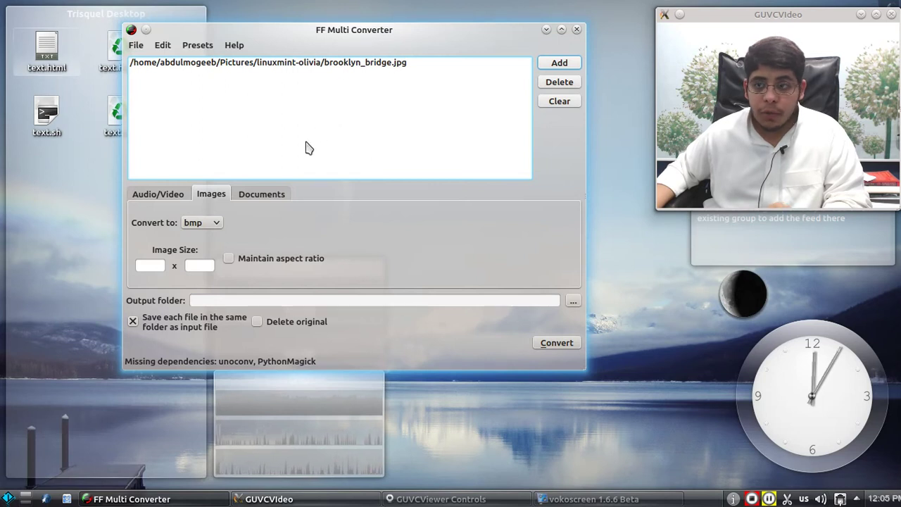
Look through the available image output formats and the image size fields, and compare with the audio/video settings.
{"action": "left_click", "coordinate": [208, 224]}
{"action": "scroll", "coordinate": [204, 313], "scroll_direction": "down", "scroll_amount": 5}
{"action": "scroll", "coordinate": [205, 313], "scroll_direction": "up", "scroll_amount": 5}
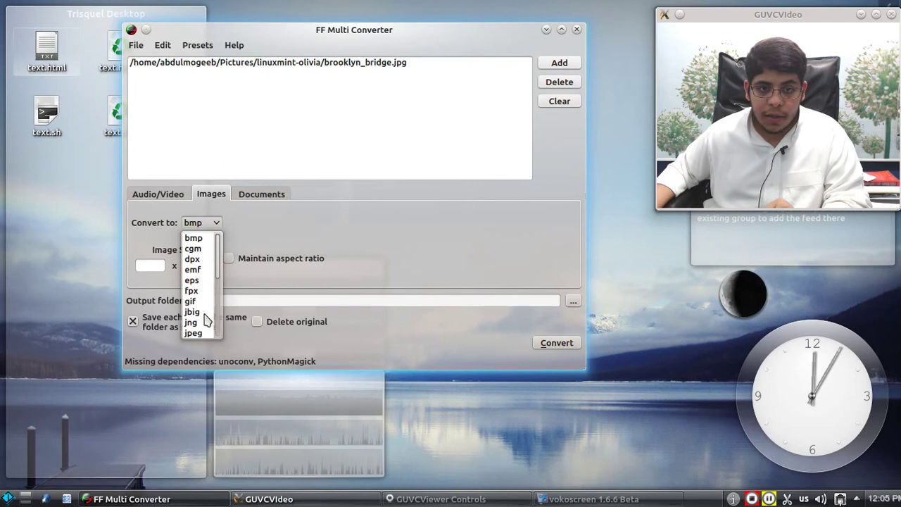
{"action": "left_click", "coordinate": [380, 255]}
{"action": "left_click", "coordinate": [150, 264]}
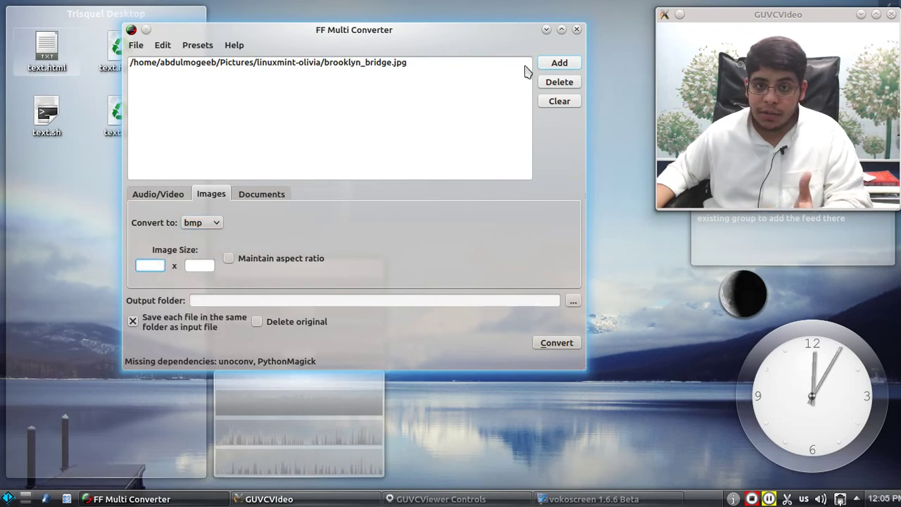
{"action": "left_click", "coordinate": [152, 194]}
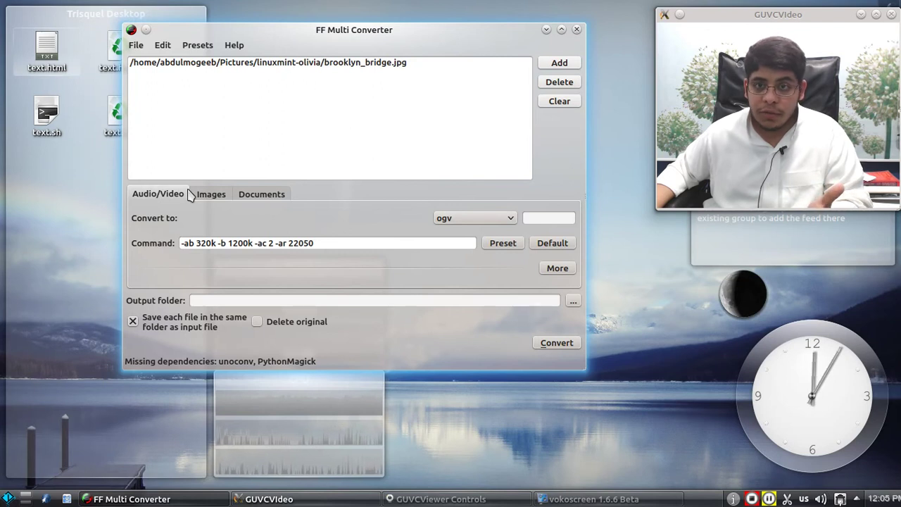
{"action": "left_click", "coordinate": [213, 195]}
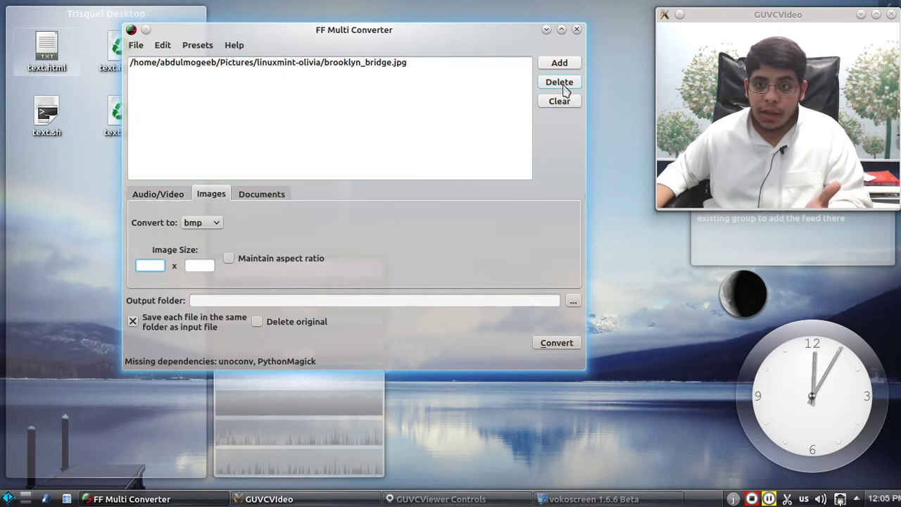
Add blue_sea_and_boat.jpg, central_park.jpg, chao_phraya.jpg, city_night.jpg and cool_blue_water.jpg from Pictures/linuxmint-olivia to the file list.
{"action": "left_click", "coordinate": [560, 63]}
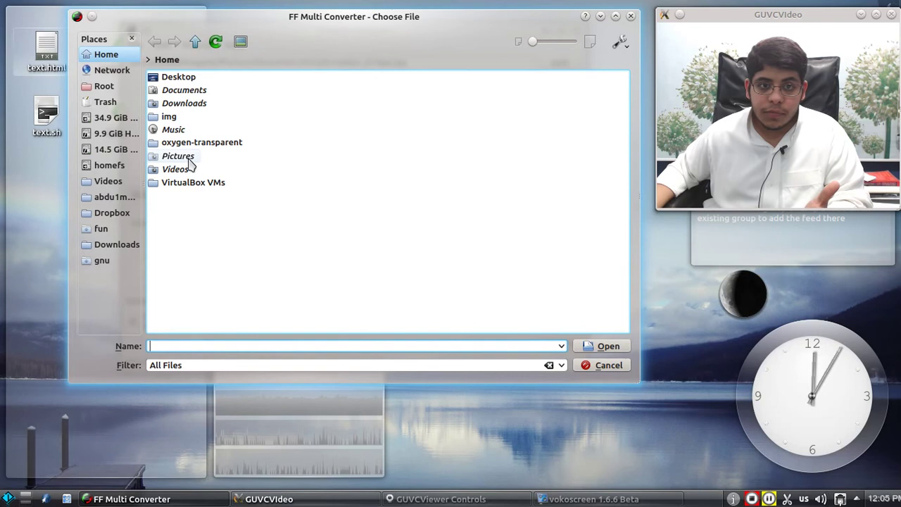
{"action": "left_click", "coordinate": [195, 155]}
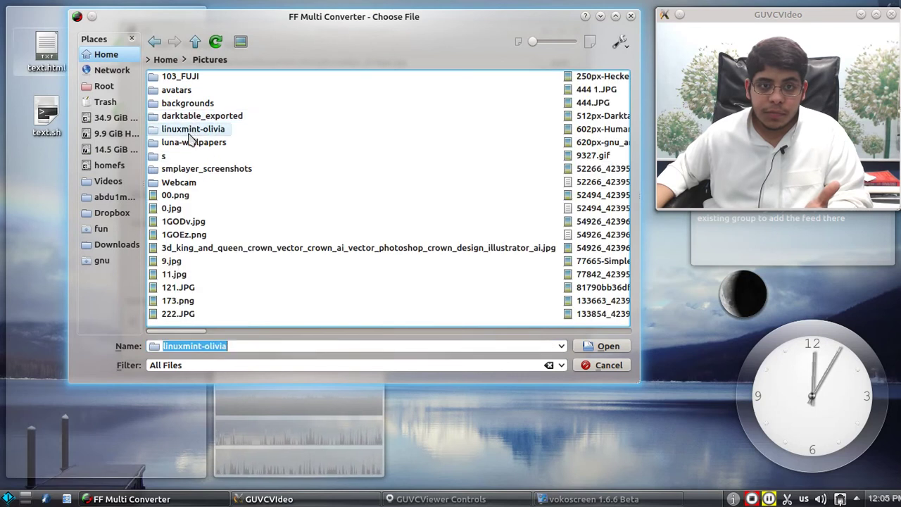
{"action": "left_click", "coordinate": [187, 131]}
{"action": "left_click_drag", "start_coordinate": [300, 167], "coordinate": [192, 102]}
{"action": "left_click", "coordinate": [609, 346]}
Set the output image size to 200 x 200 with the aspect ratio maintained, keeping each file in its input folder.
{"action": "left_click", "coordinate": [143, 264]}
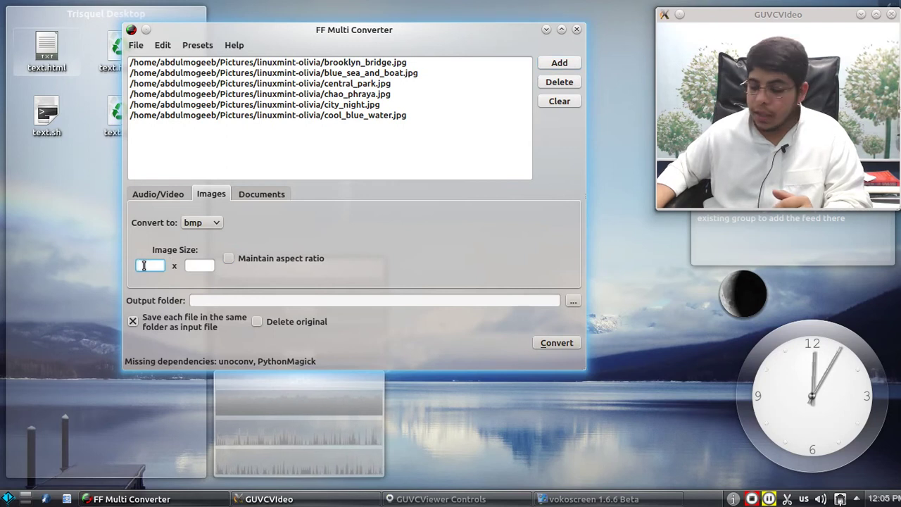
{"action": "left_click", "coordinate": [190, 269]}
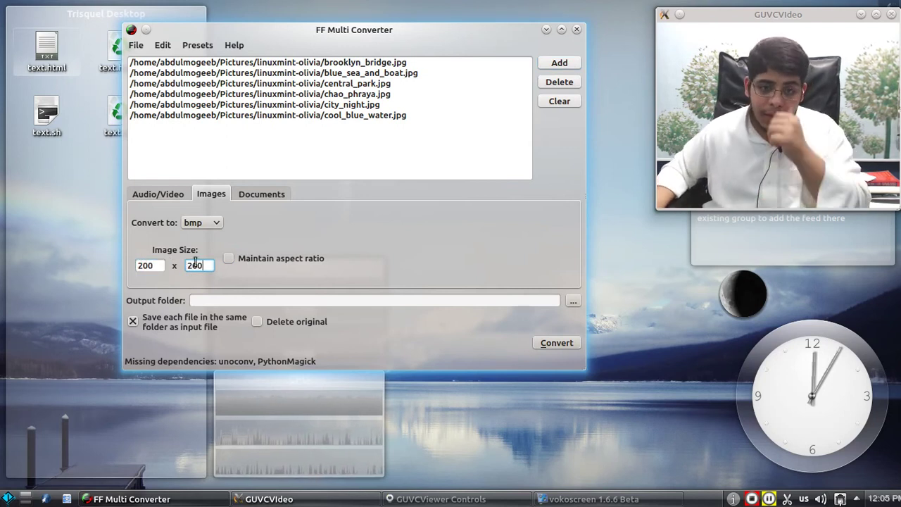
{"action": "left_click", "coordinate": [229, 260]}
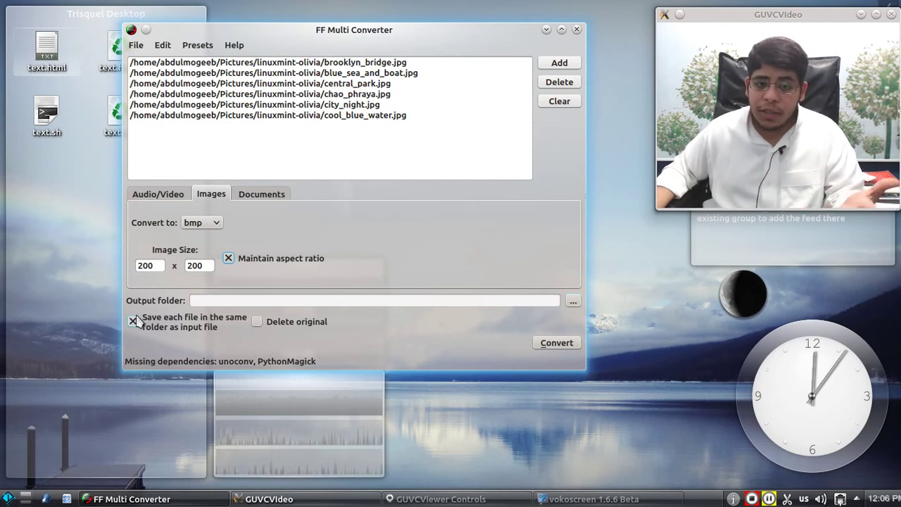
{"action": "left_click", "coordinate": [132, 322]}
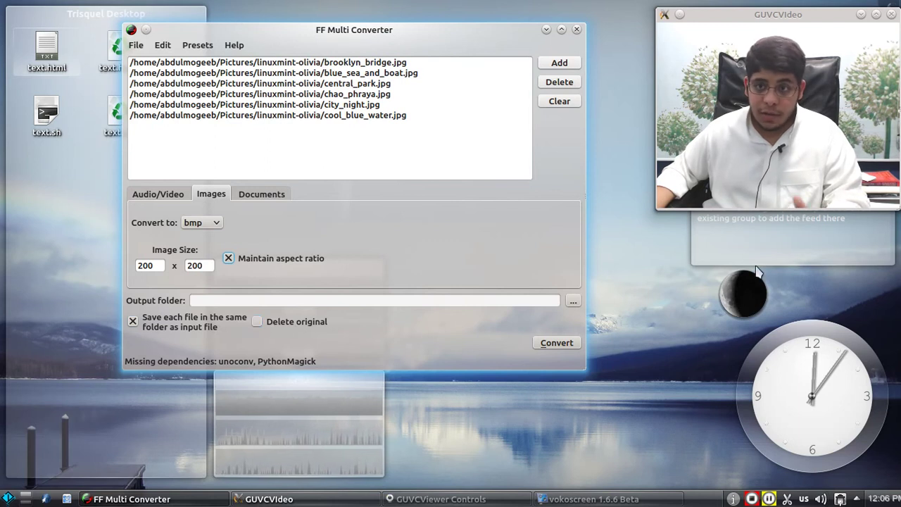
Switch to the document conversion settings and look through the available conversion types without choosing another.
{"action": "left_click", "coordinate": [265, 201]}
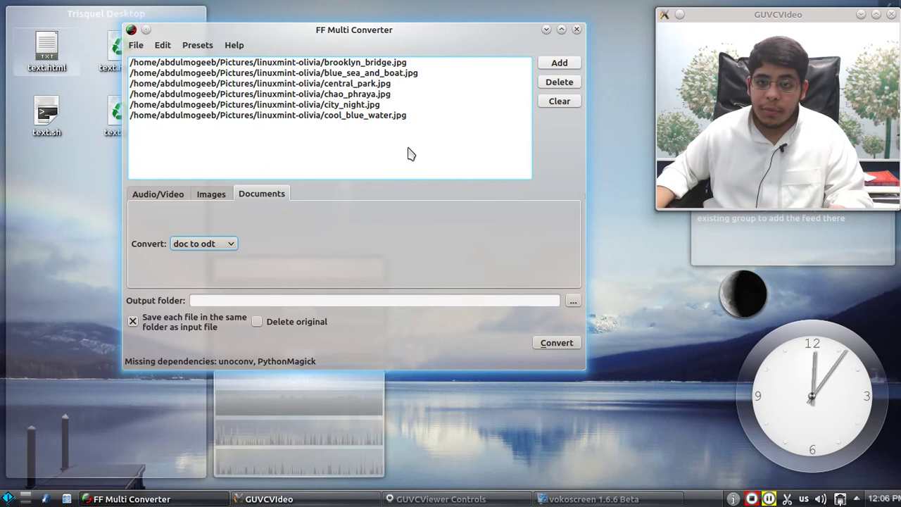
{"action": "left_click", "coordinate": [208, 249]}
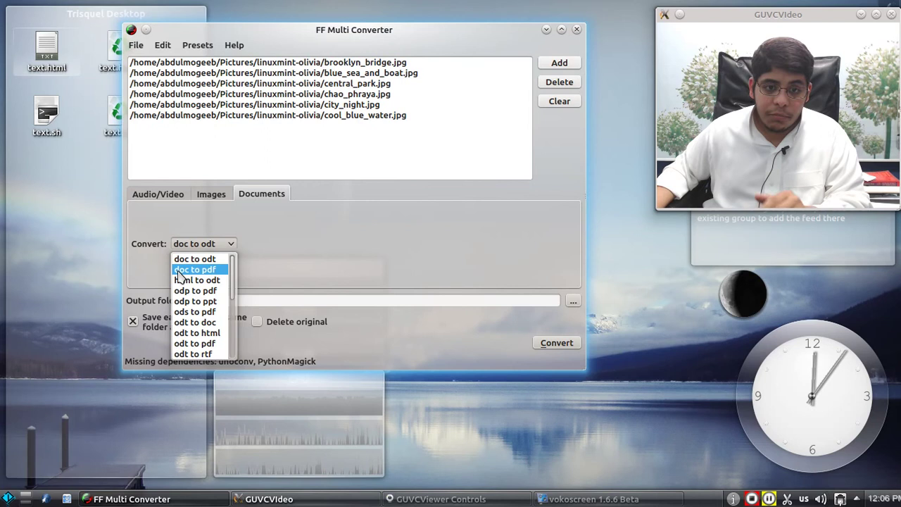
{"action": "scroll", "coordinate": [214, 285], "scroll_direction": "down", "scroll_amount": 4}
{"action": "left_click", "coordinate": [287, 272]}
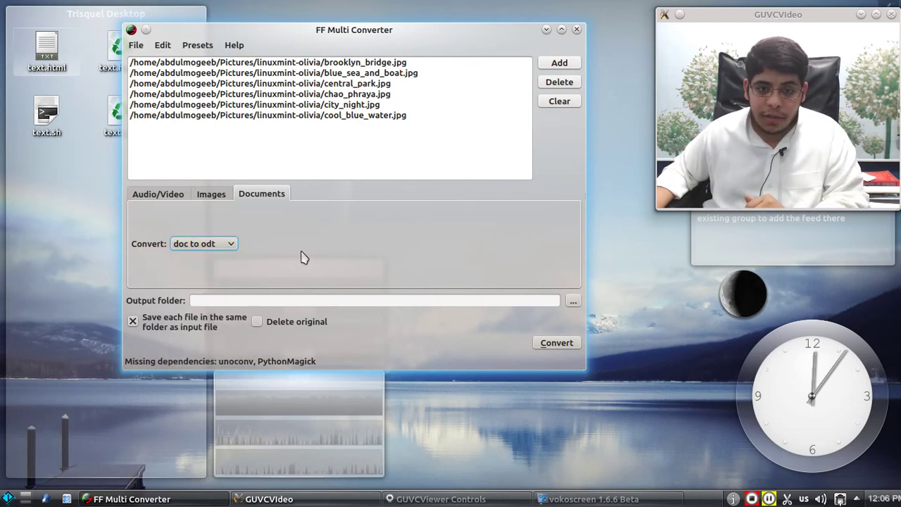
Return to the audio/video conversion settings and look at the missing dependencies line, shifting the window slightly.
{"action": "left_click", "coordinate": [212, 194]}
{"action": "left_click", "coordinate": [172, 195]}
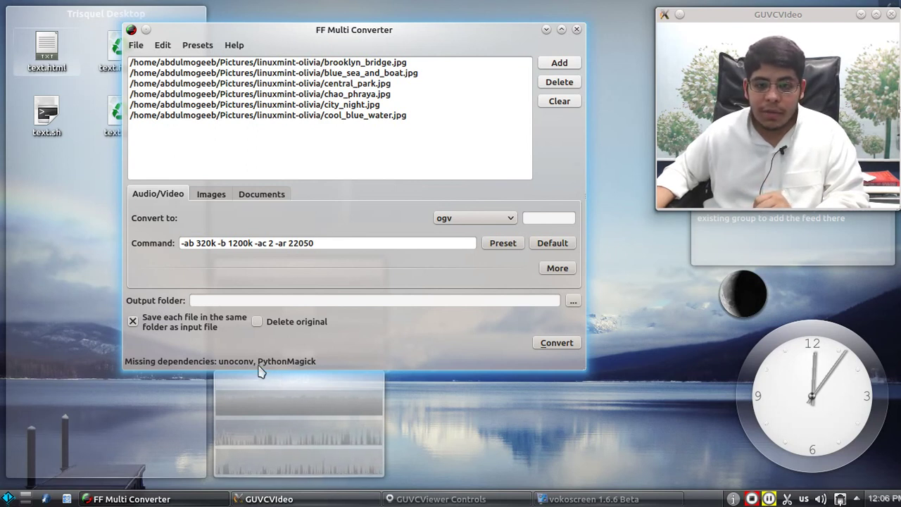
{"action": "left_click_drag", "start_coordinate": [262, 364], "coordinate": [297, 368]}
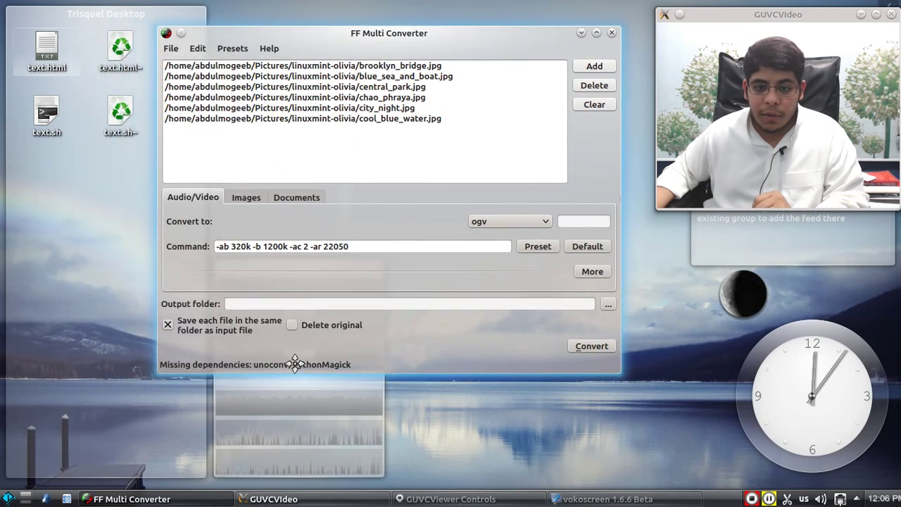